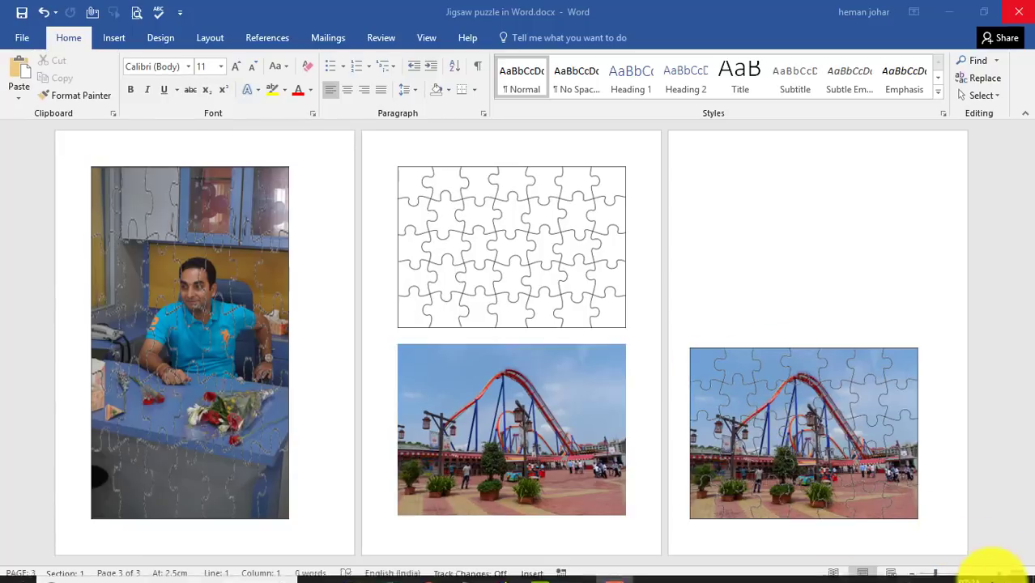
Step: Zoom in and out to inspect the three pages of the finished jigsaw example document
left_click(998, 573)
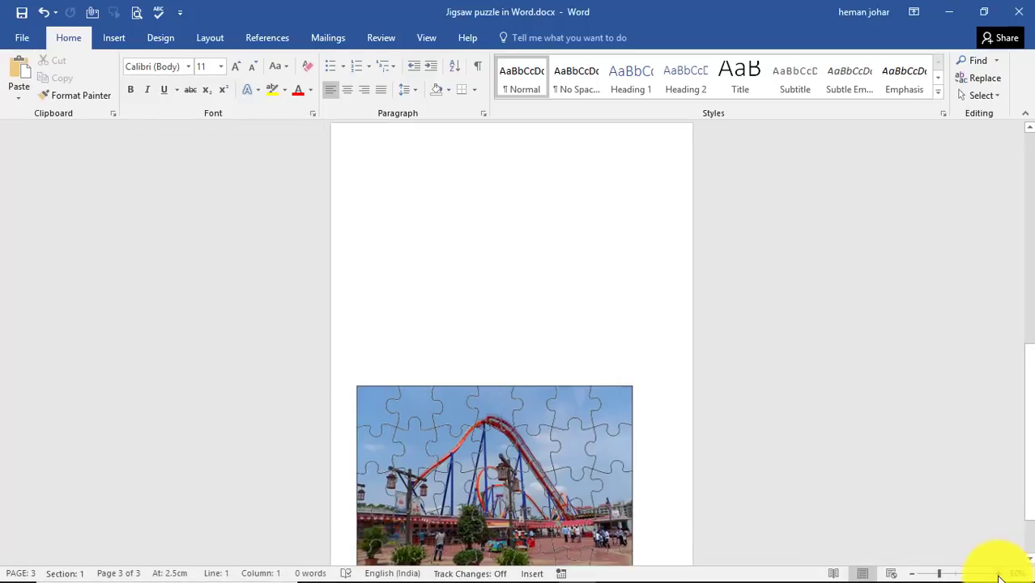
left_click(998, 574)
left_click_drag(1029, 389, 1030, 435)
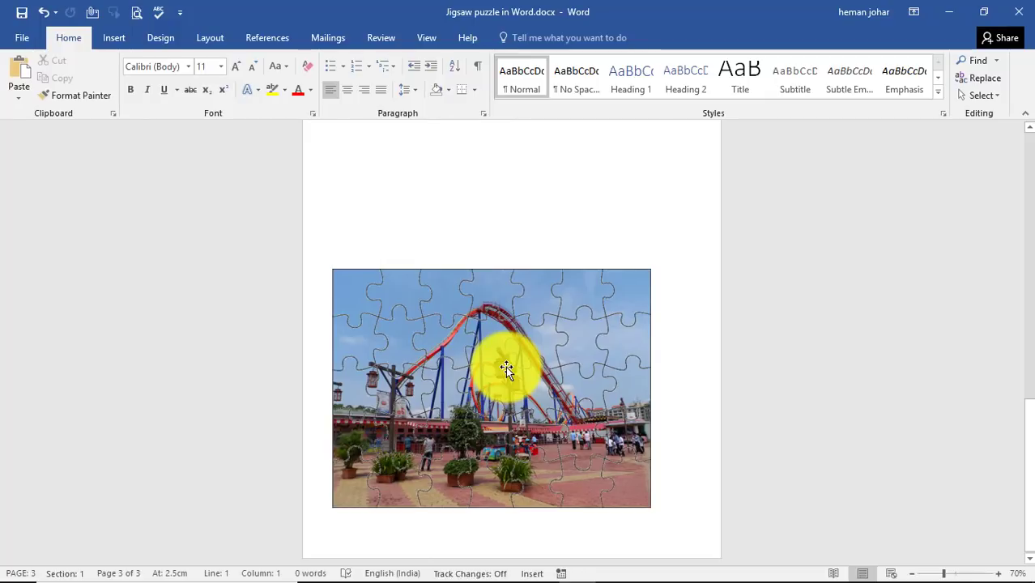
left_click(914, 576)
left_click(915, 576)
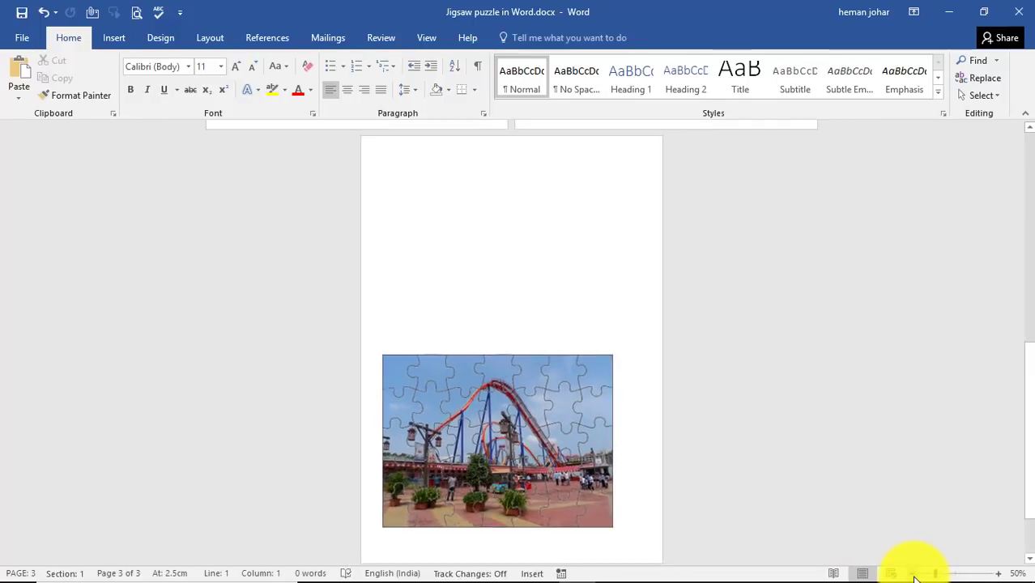
left_click(915, 575)
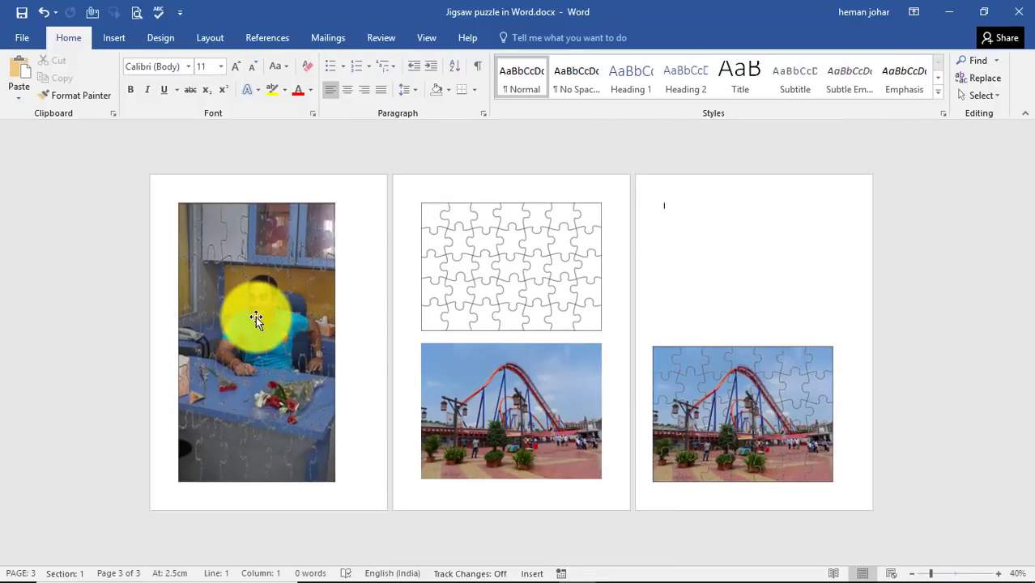
left_click(256, 317)
left_click(532, 390)
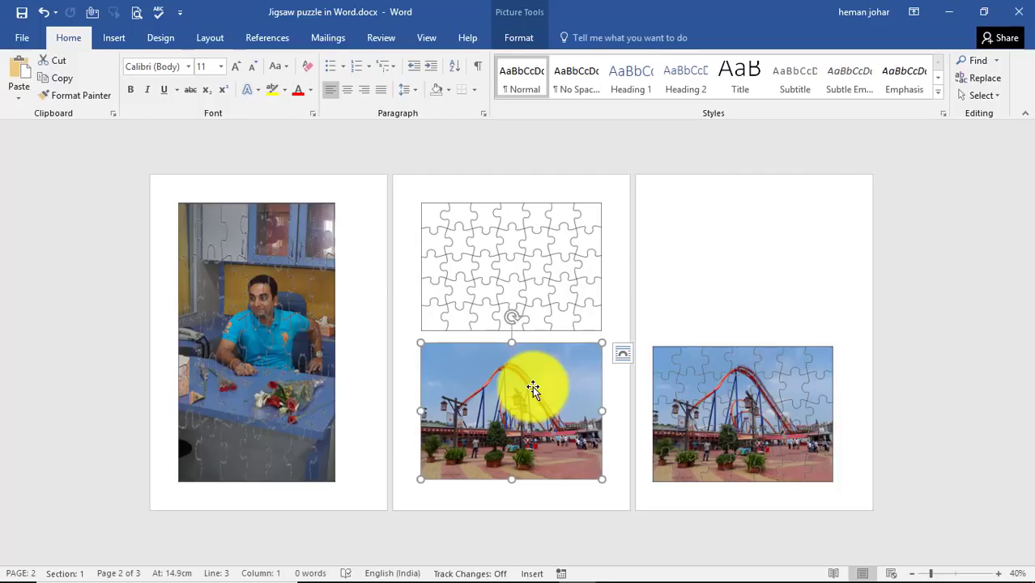
left_click(780, 409)
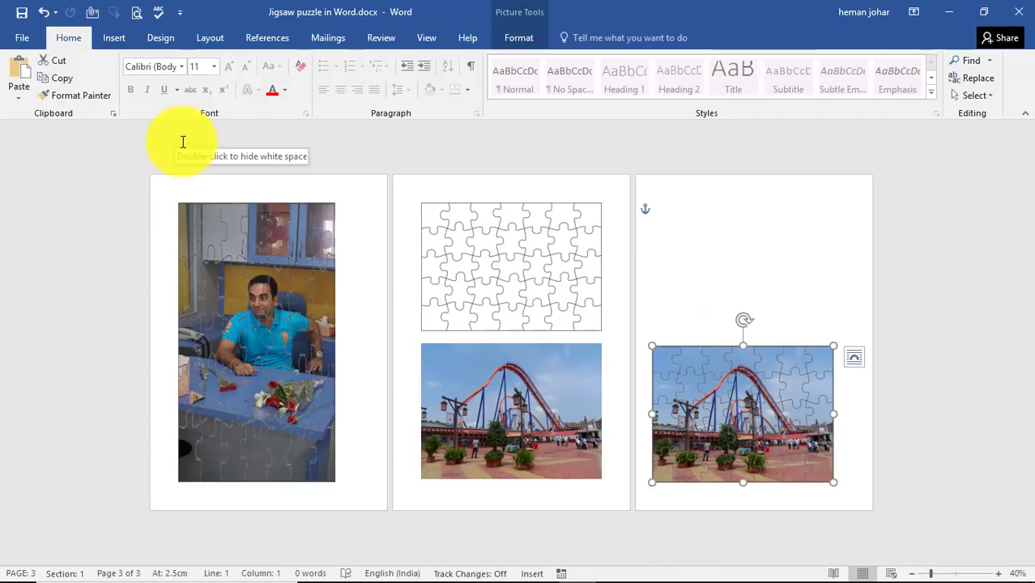
Step: Open a new blank document with Ctrl+N and insert the Roller Coaster.JPG picture
key("ctrl+n")
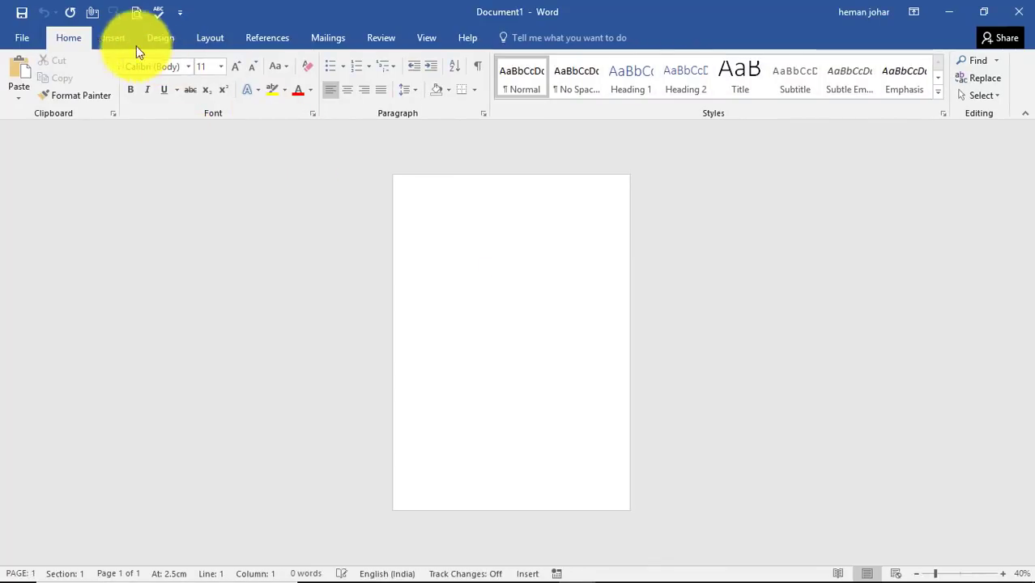
left_click(110, 38)
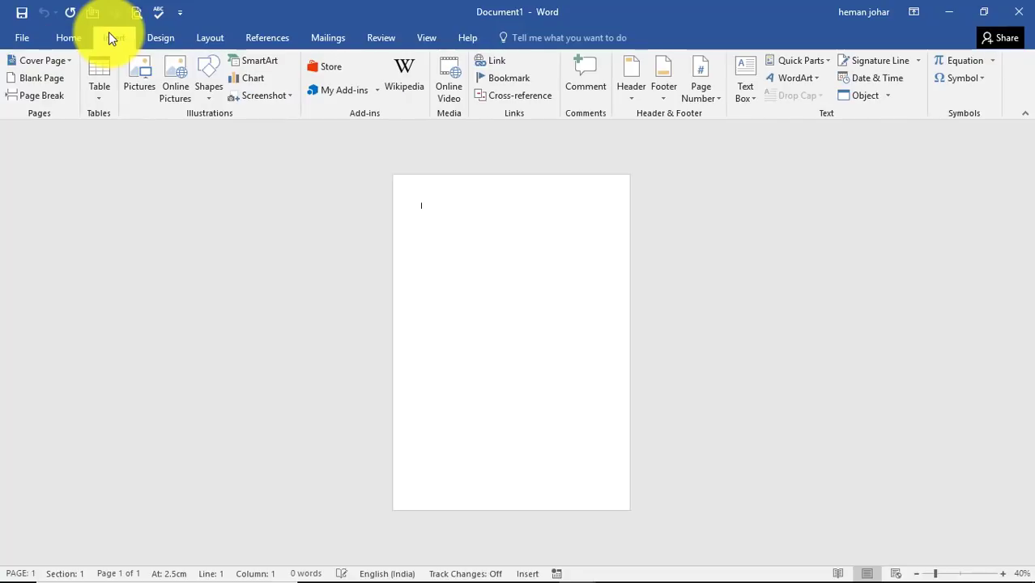
left_click(146, 85)
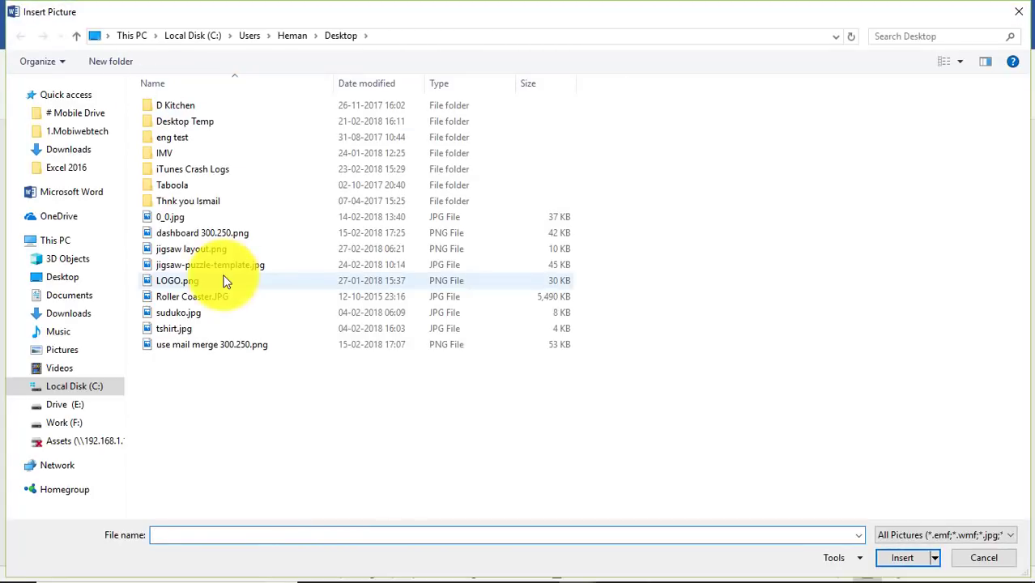
left_click(195, 298)
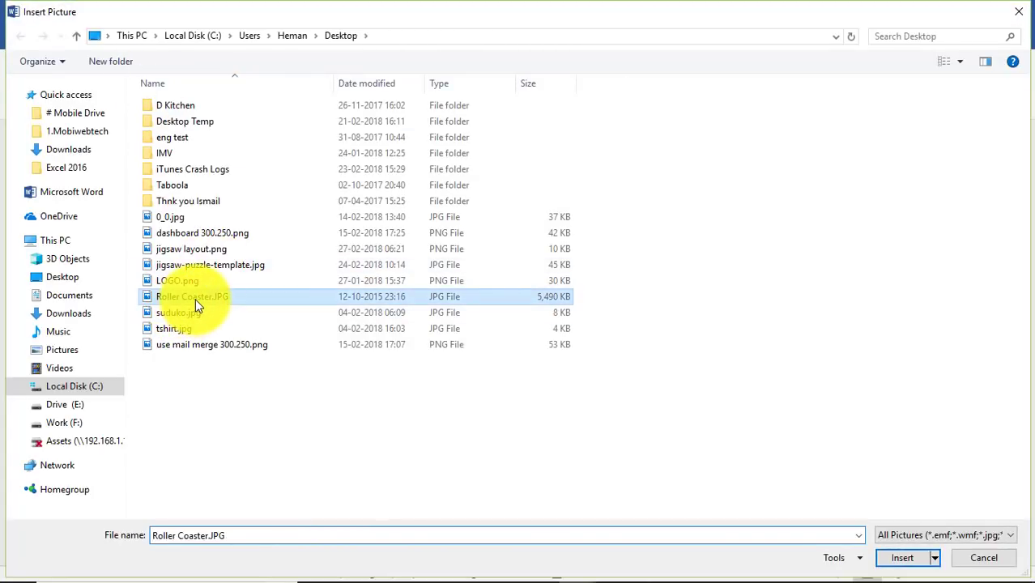
double_click(196, 298)
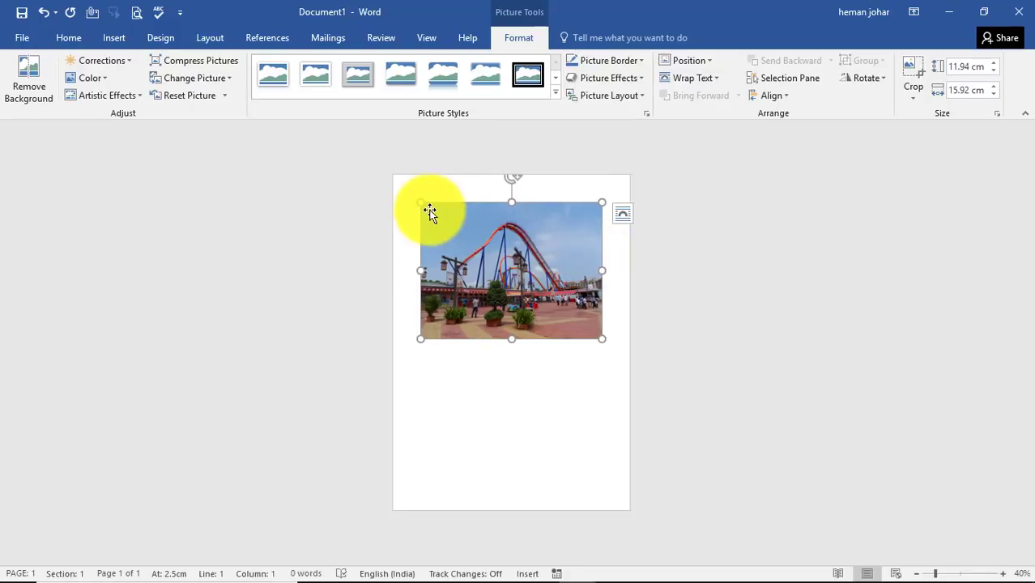
Step: Switch the page orientation to Landscape
left_click(211, 41)
left_click(69, 101)
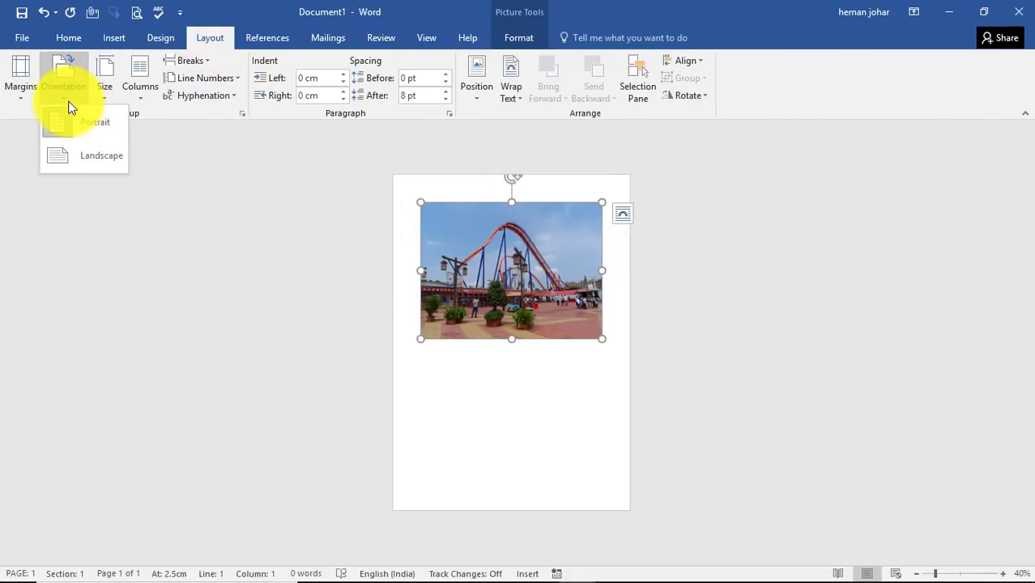
left_click(90, 162)
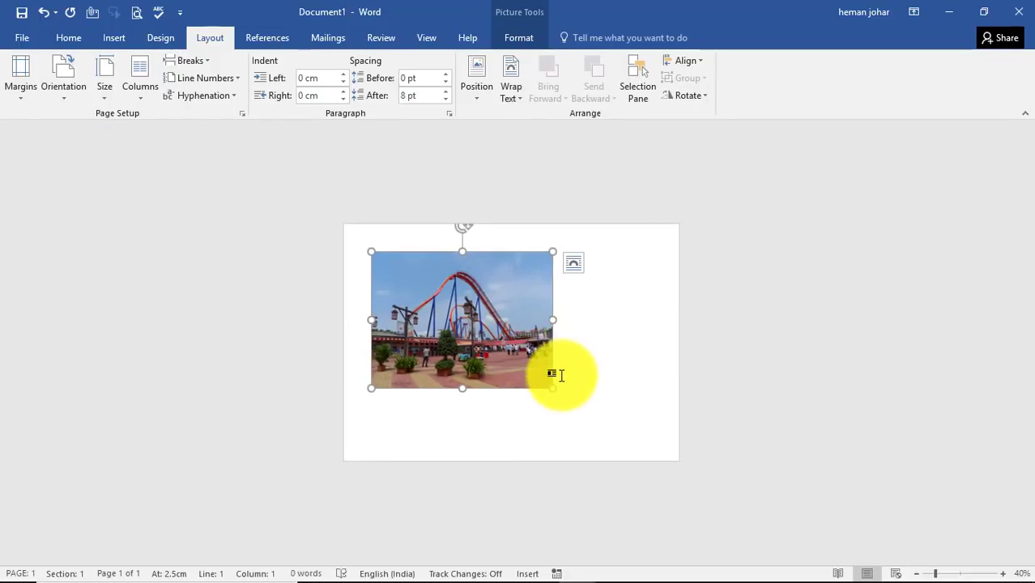
Step: Enlarge the roller-coaster photo to nearly the full page width, then zoom to 70%
left_click_drag(552, 386, 647, 428)
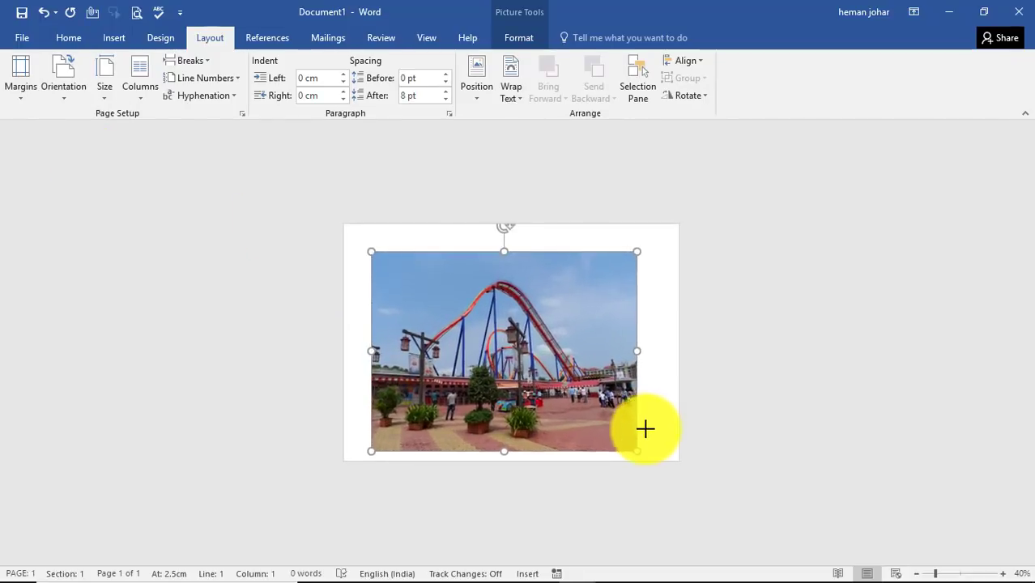
left_click_drag(647, 357, 672, 355)
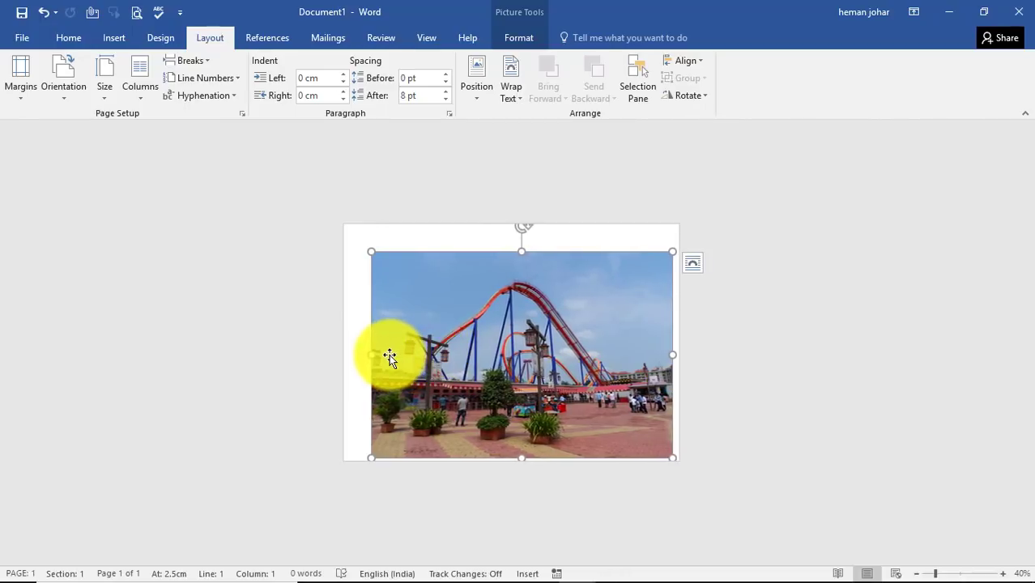
mouse_move(371, 354)
left_mouse_down()
mouse_move(346, 351)
mouse_move(372, 352)
left_mouse_up()
left_click(425, 335)
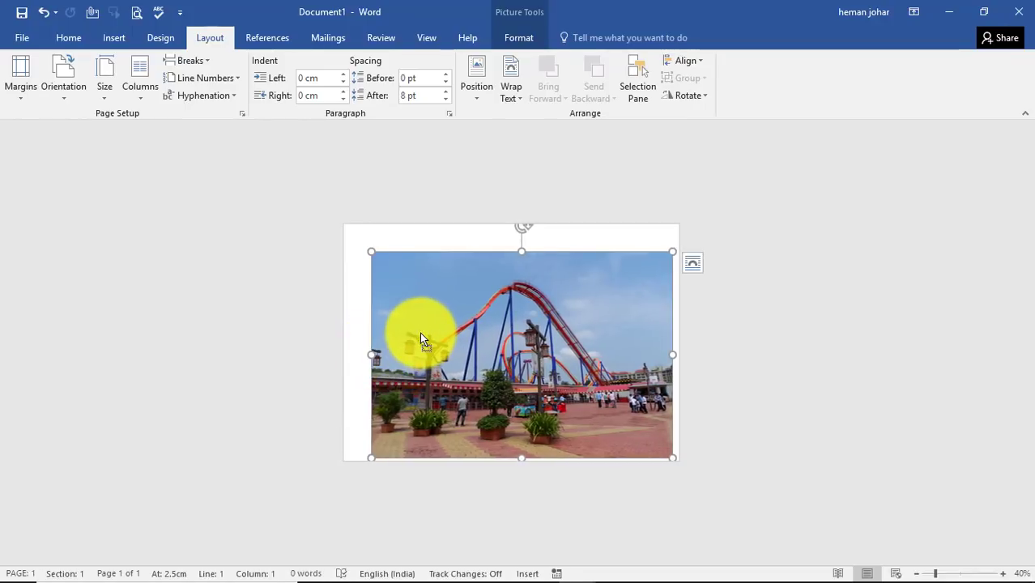
left_click(1002, 575)
left_click(1002, 575)
left_click(1002, 575)
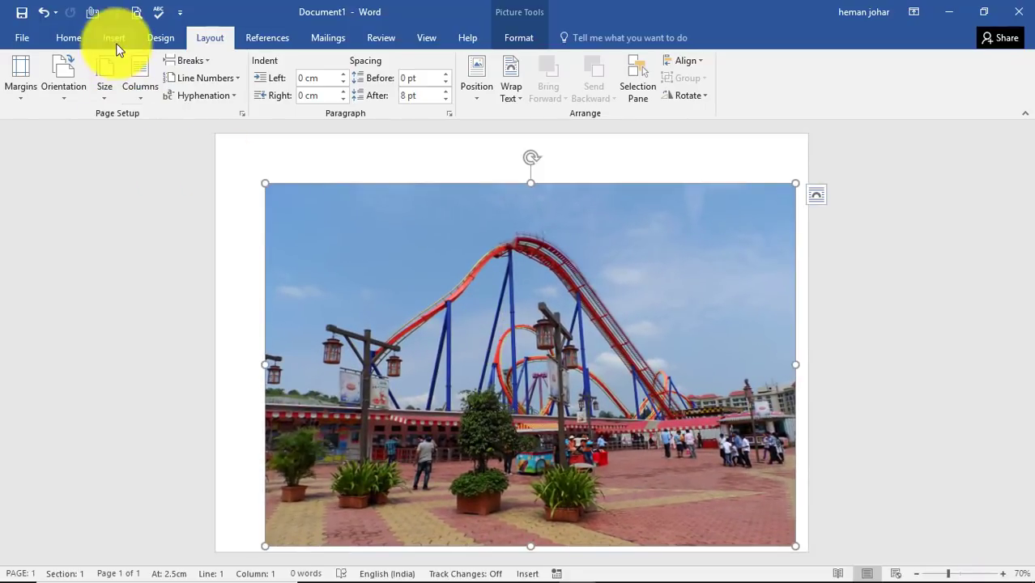
Step: Preview jigsaw-puzzle-template.jpg from the Desktop, then insert it at 13.79 × 19.47 cm
left_click(118, 40)
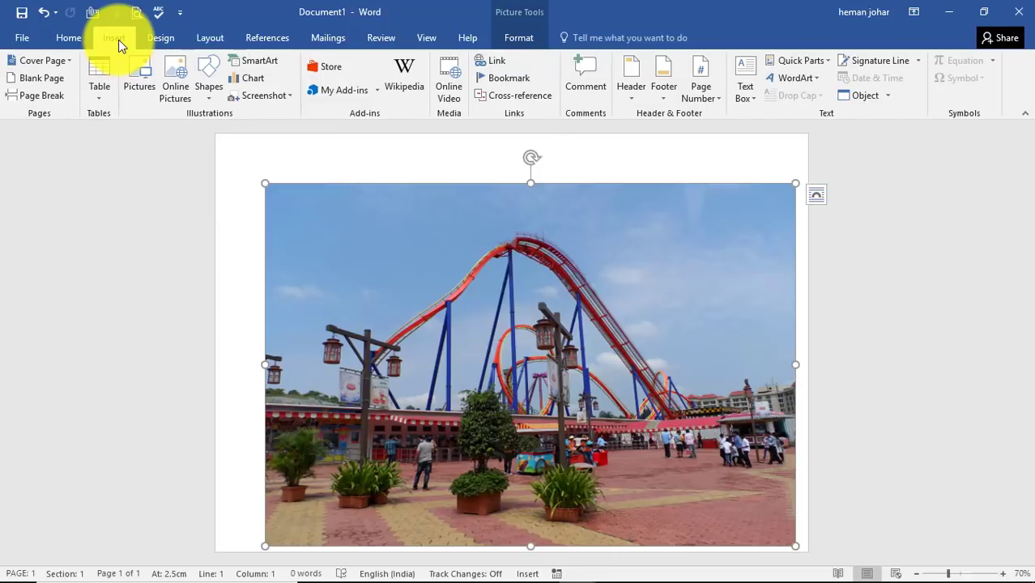
left_click(137, 64)
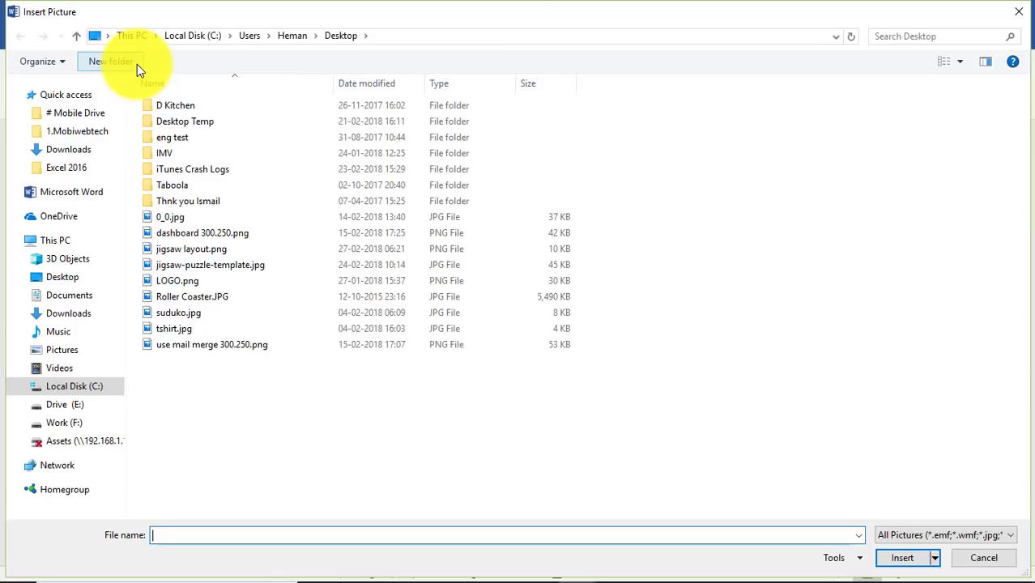
left_click(249, 267)
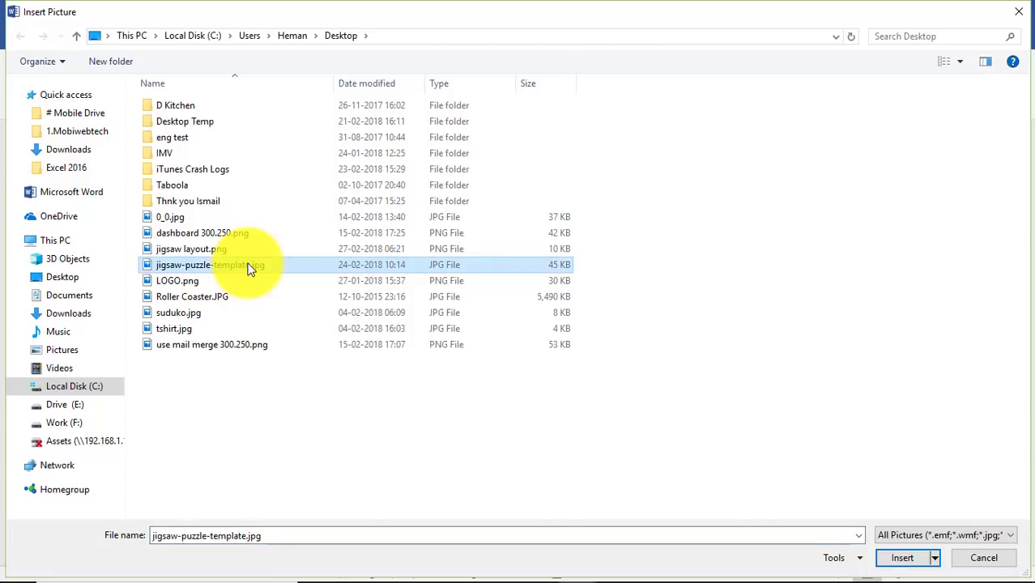
left_click(982, 64)
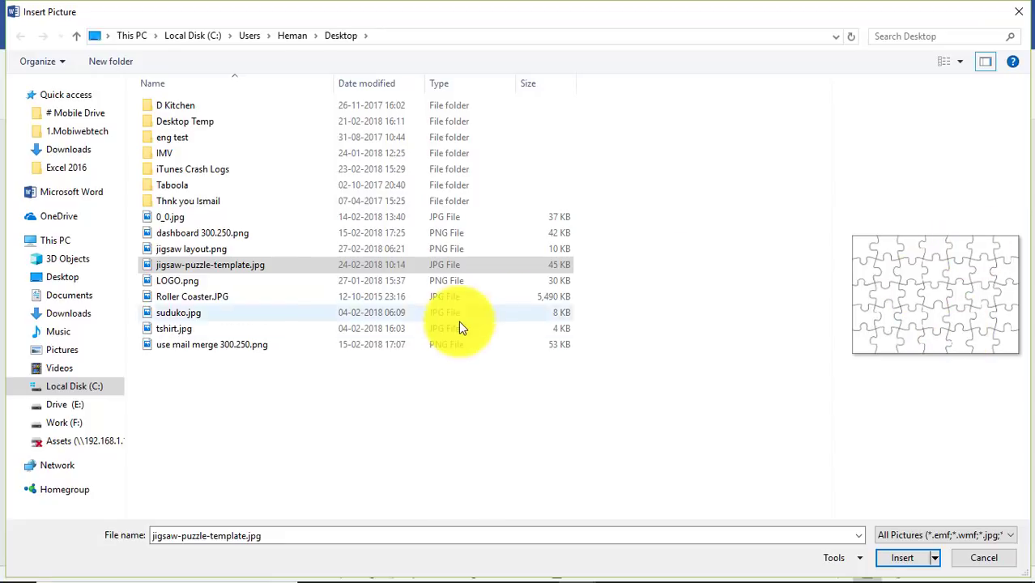
left_click(202, 270)
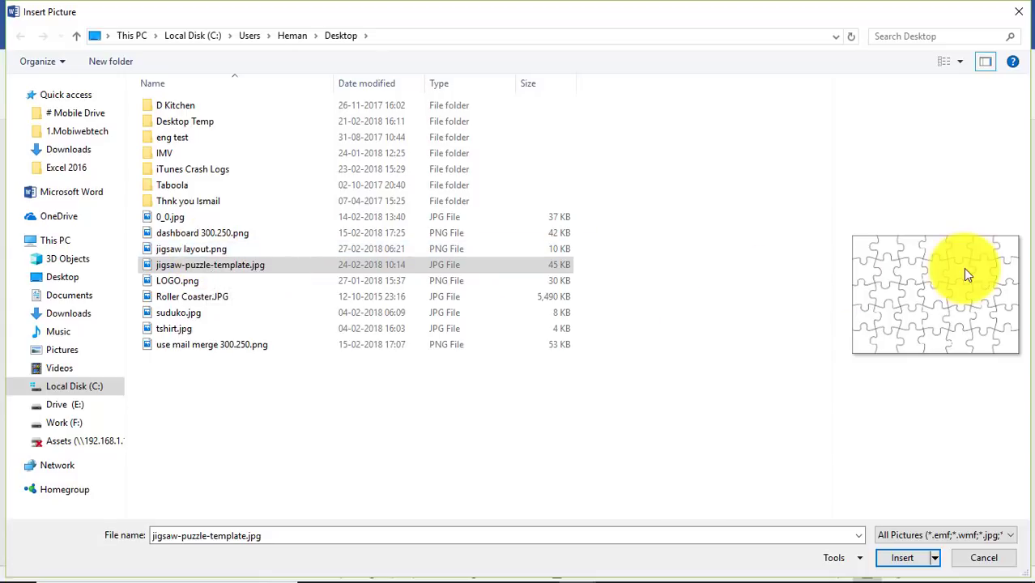
left_click(904, 562)
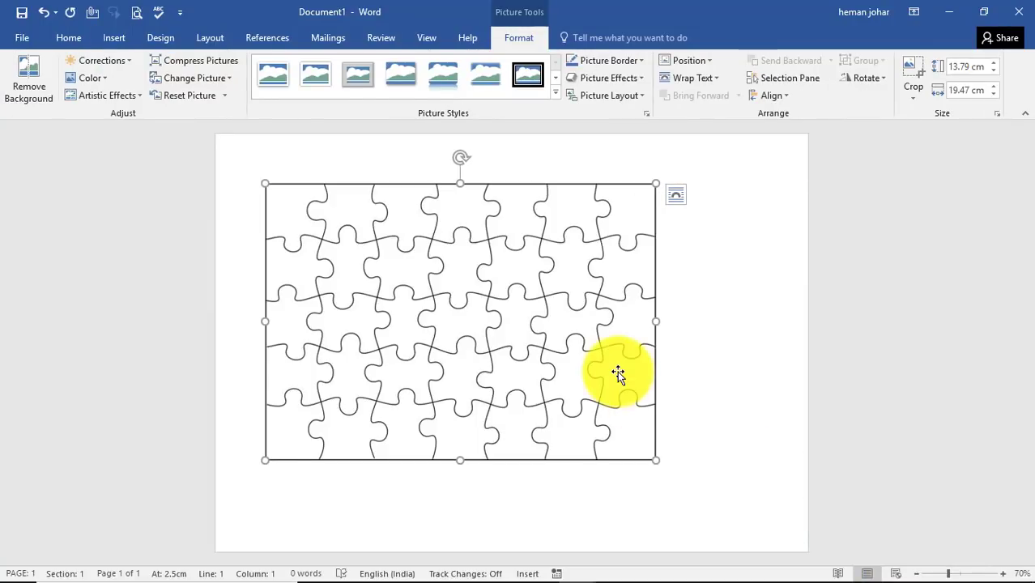
Step: Add a page break after the puzzle template picture
left_click(684, 427)
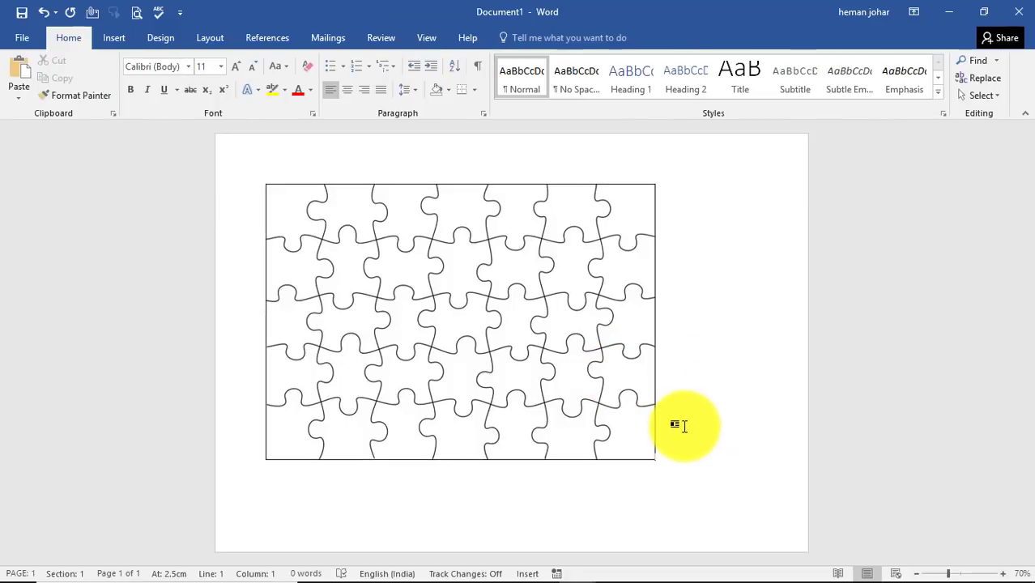
left_click(111, 35)
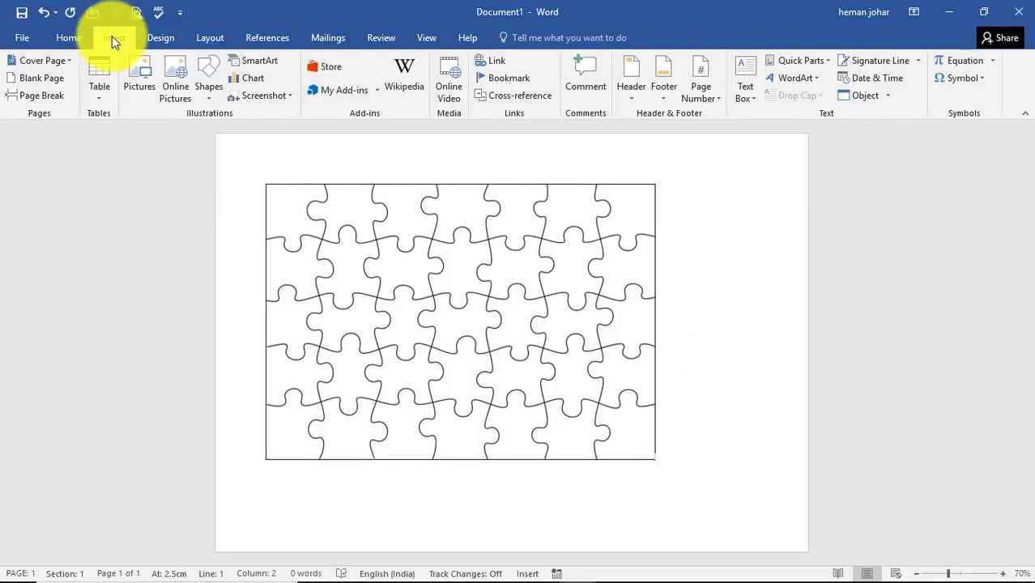
left_click(49, 94)
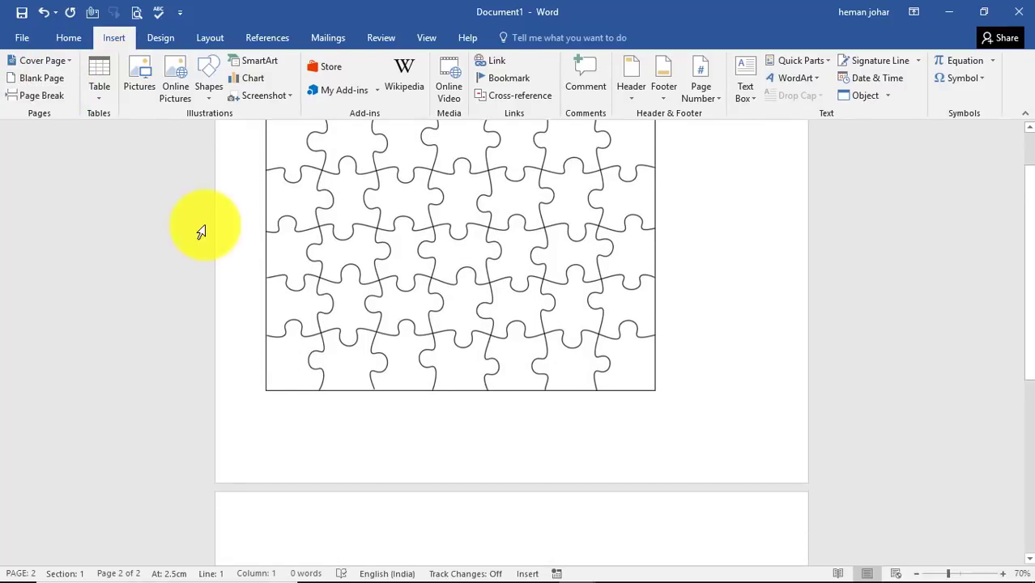
Step: Insert Roller Coaster.JPG on the new second page and zoom out toward 40%
left_click(143, 81)
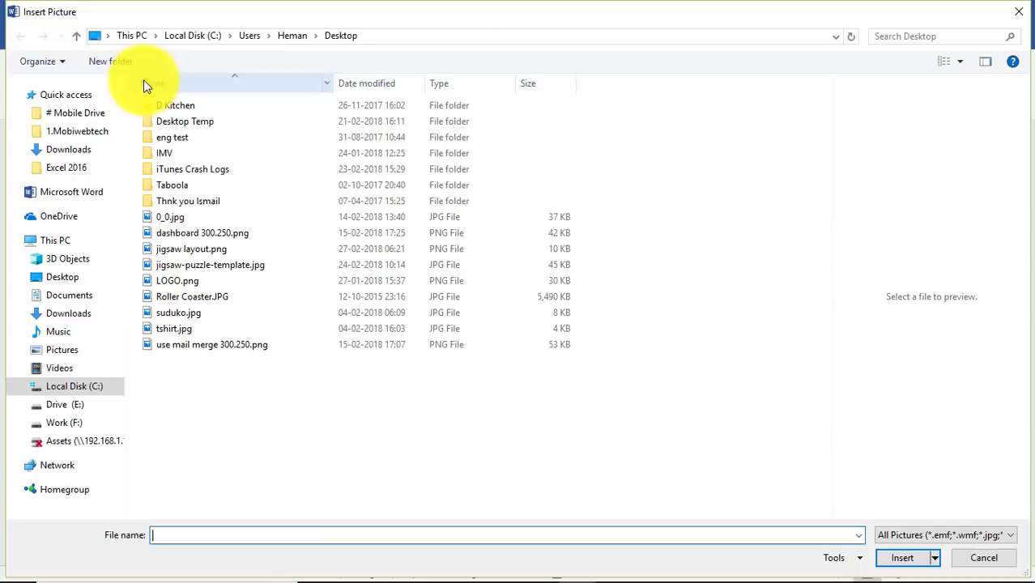
double_click(215, 300)
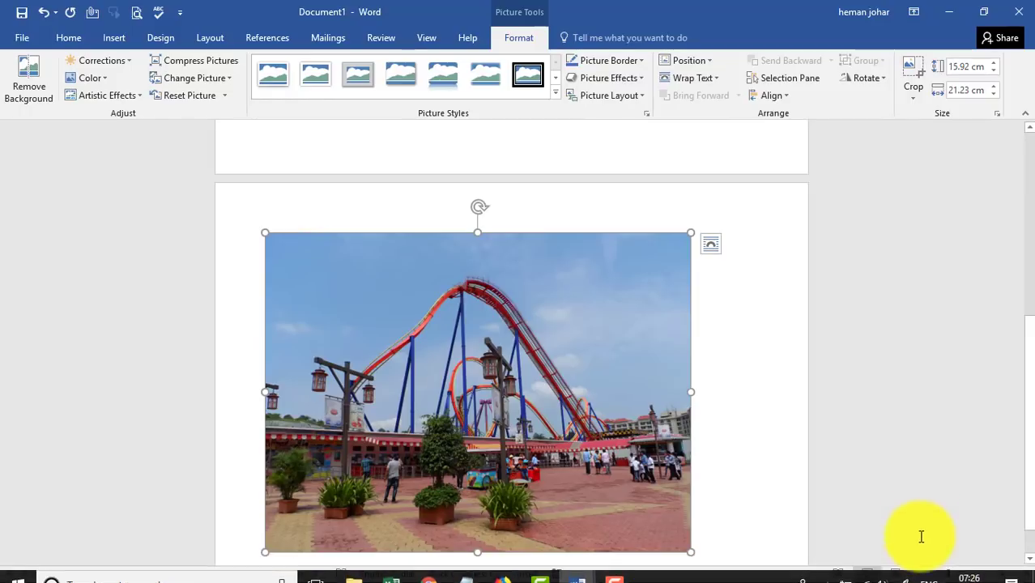
left_click(918, 573)
left_click(918, 574)
Step: Give the puzzle picture Square wrapping, drag it onto the page-2 photo, and enlarge it to 15.92 × 22.49 cm
left_click(918, 574)
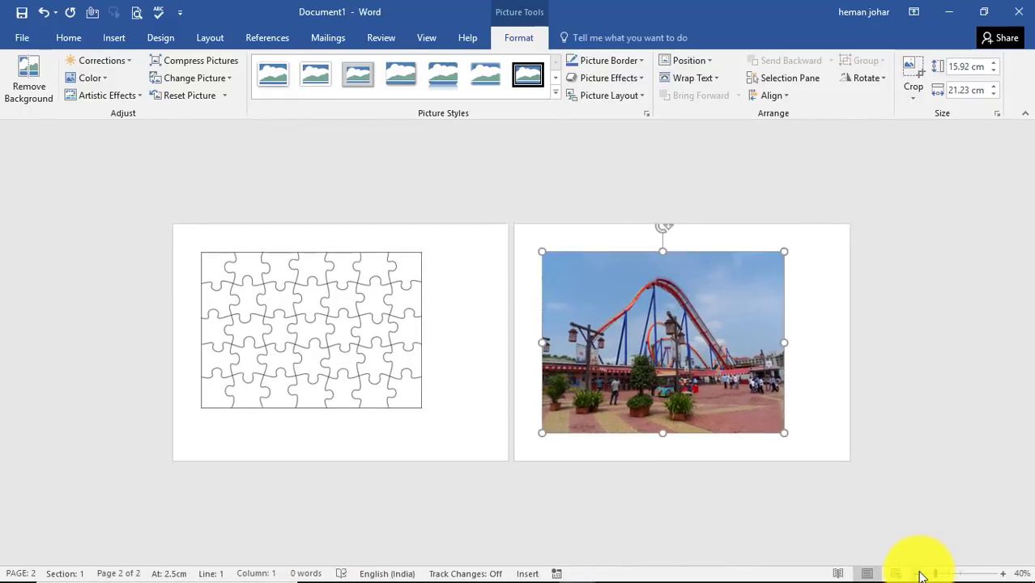
left_click(305, 324)
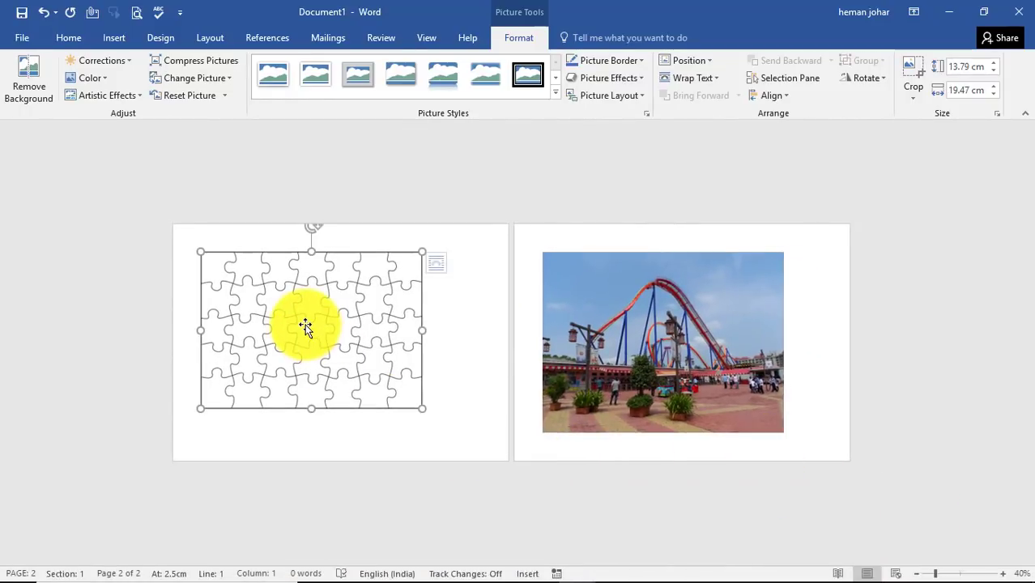
left_click(443, 262)
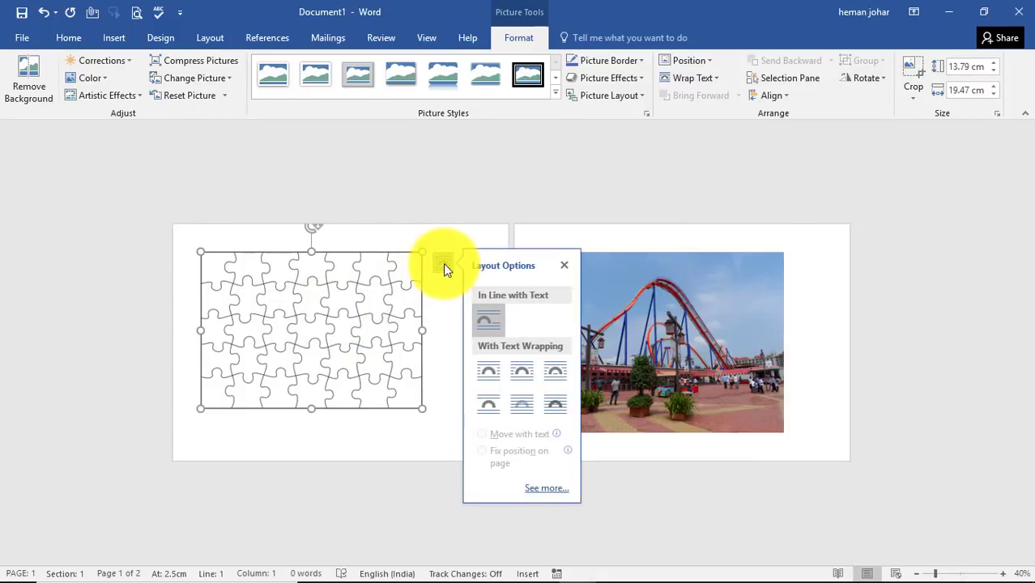
left_click(490, 374)
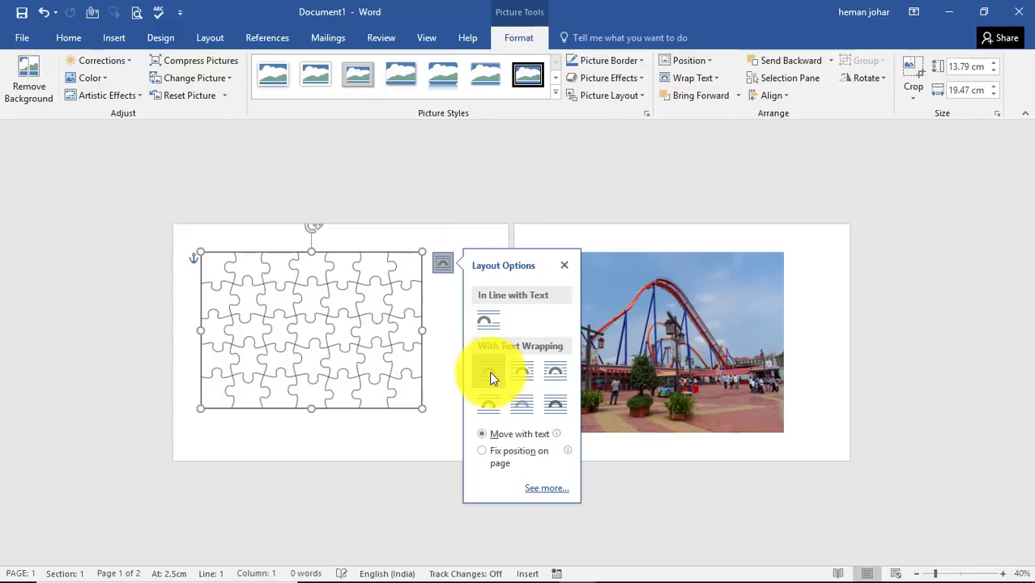
left_click(209, 460)
left_click_drag(265, 328, 609, 323)
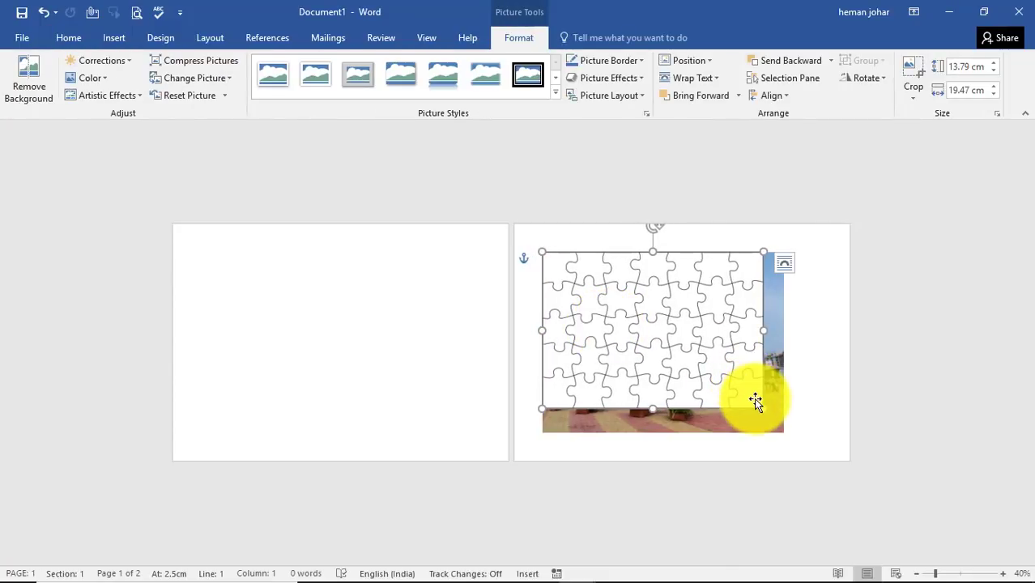
left_click_drag(764, 408, 785, 431)
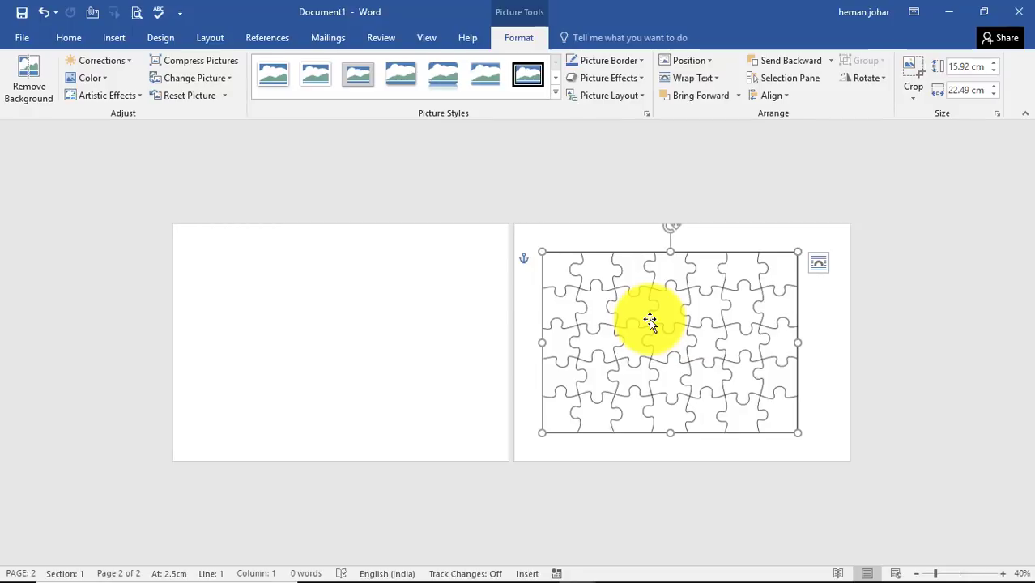
Step: Apply Color > Set Transparent Color to the puzzle picture's white so the photo shows through
left_click(140, 99)
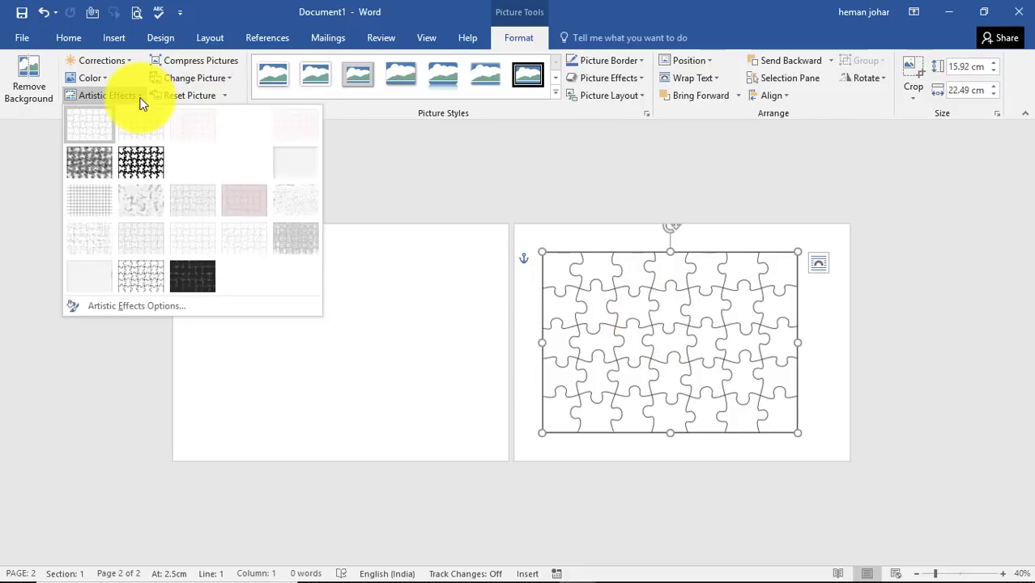
left_click(101, 75)
left_click(101, 76)
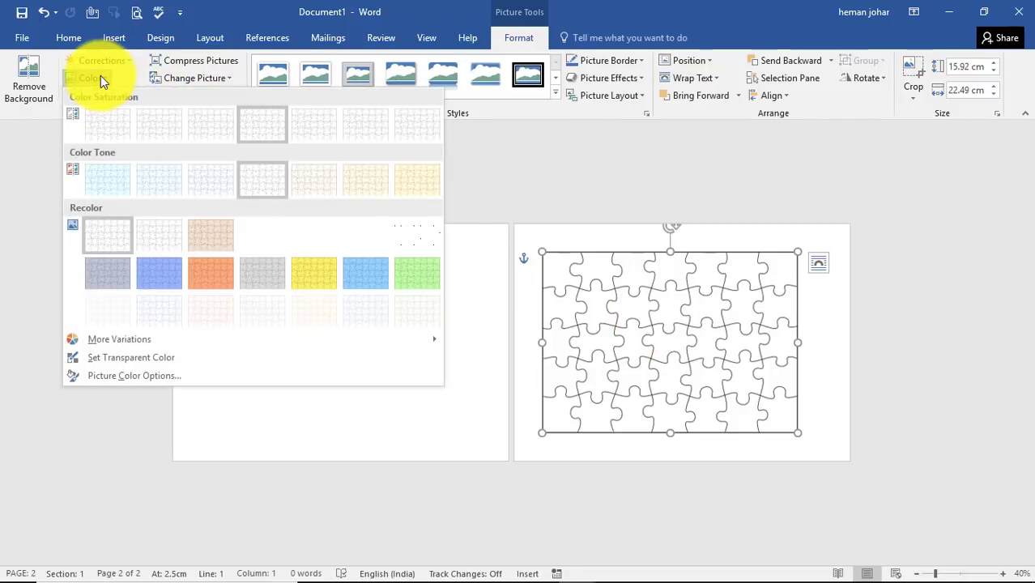
left_click(121, 360)
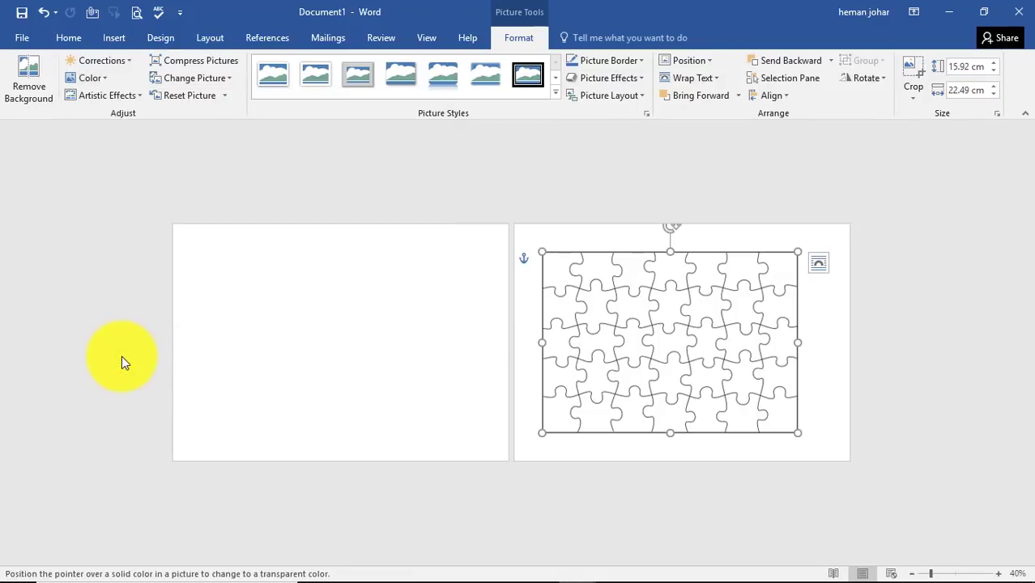
left_click(619, 329)
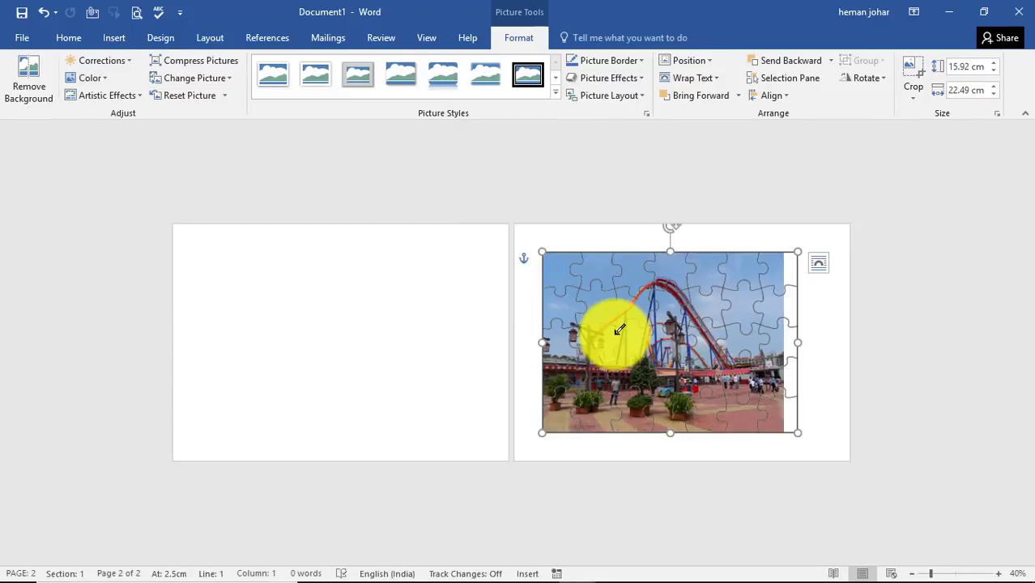
left_click(804, 331)
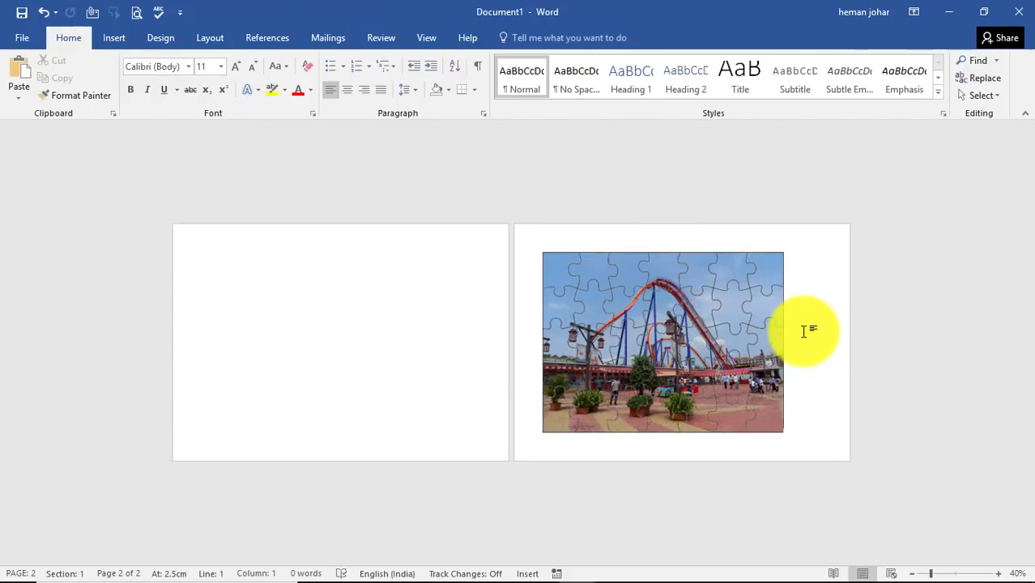
left_click(1003, 577)
left_click(1003, 577)
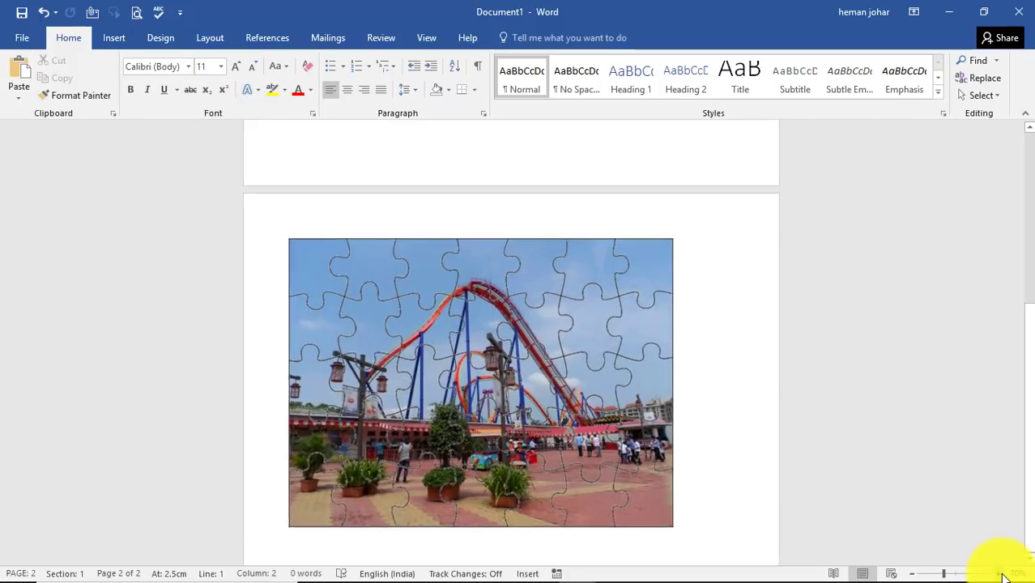
left_click(1003, 577)
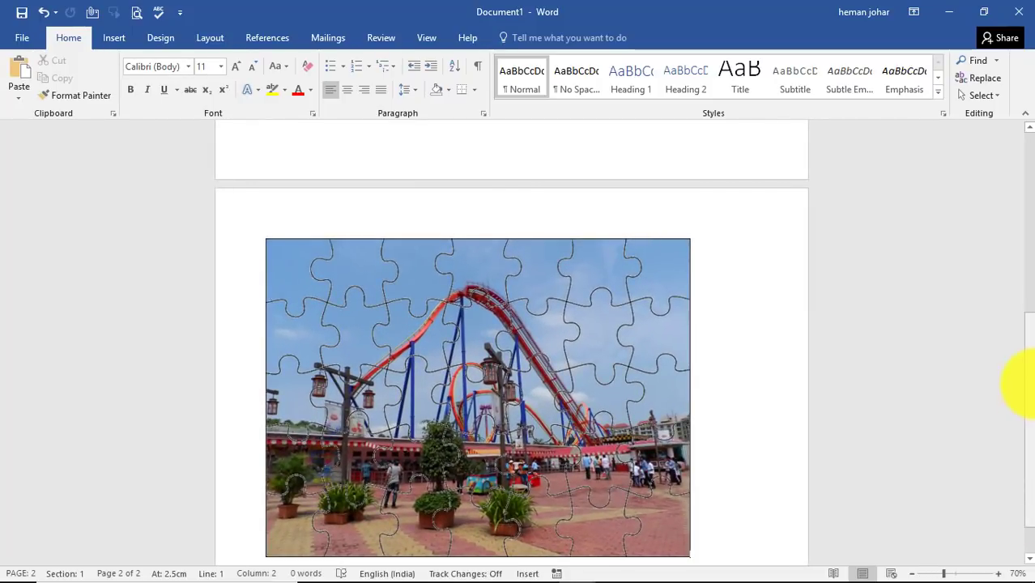
left_click_drag(1030, 384, 1032, 423)
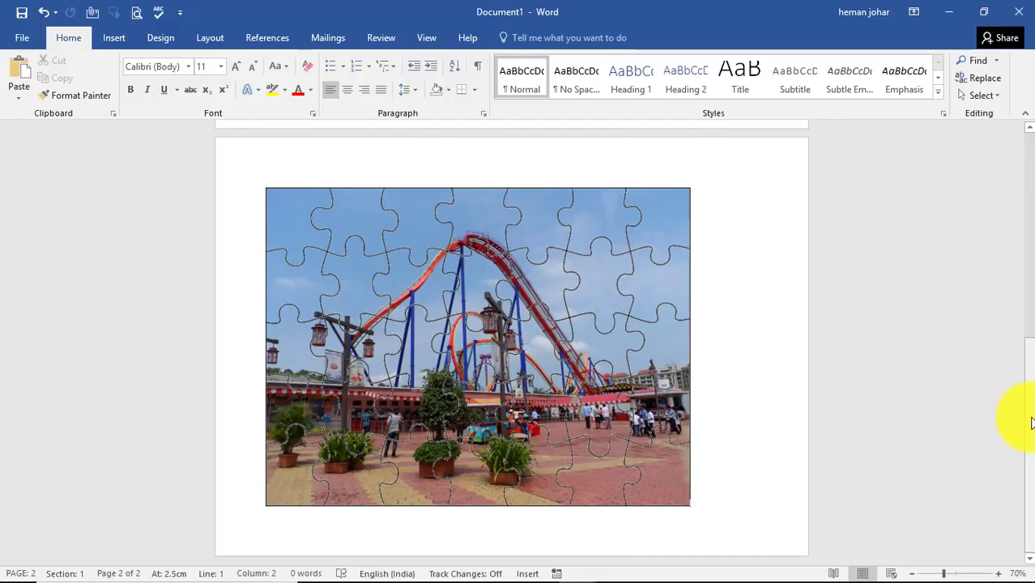